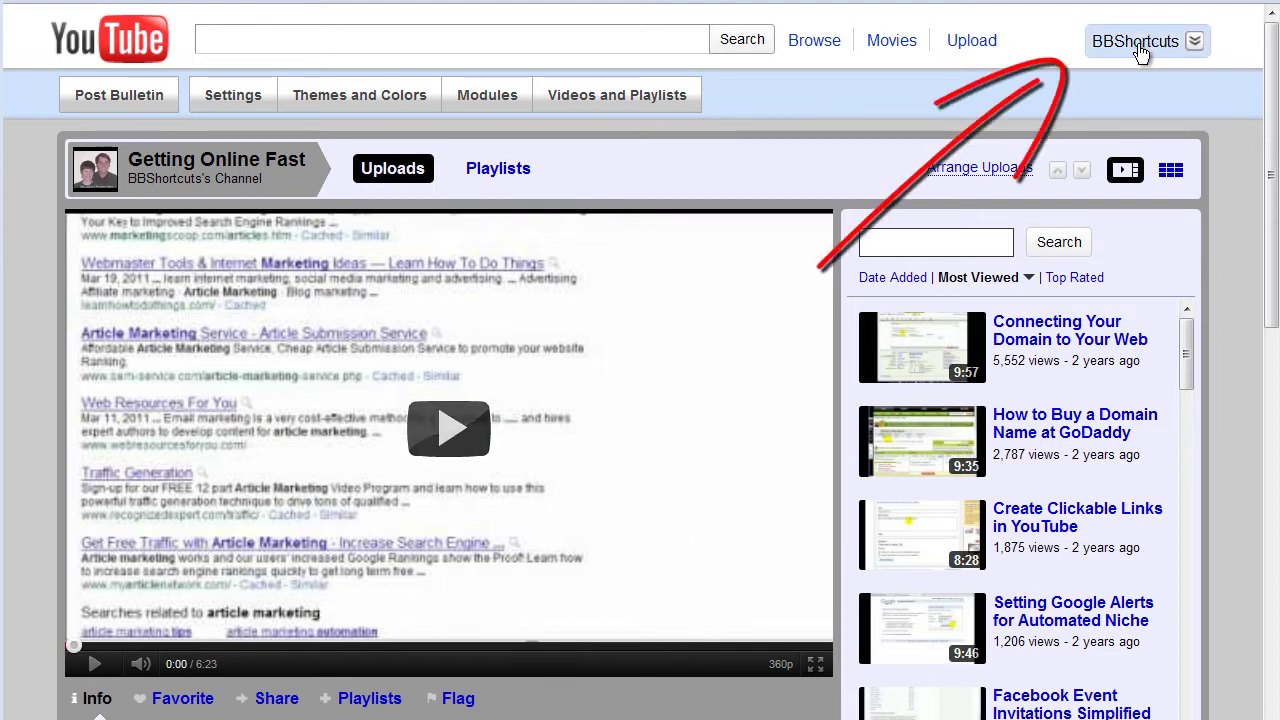
Go to Videos from the account menu and scroll the uploads to 'Picking Up Where We Left Off'.
left_click(1194, 42)
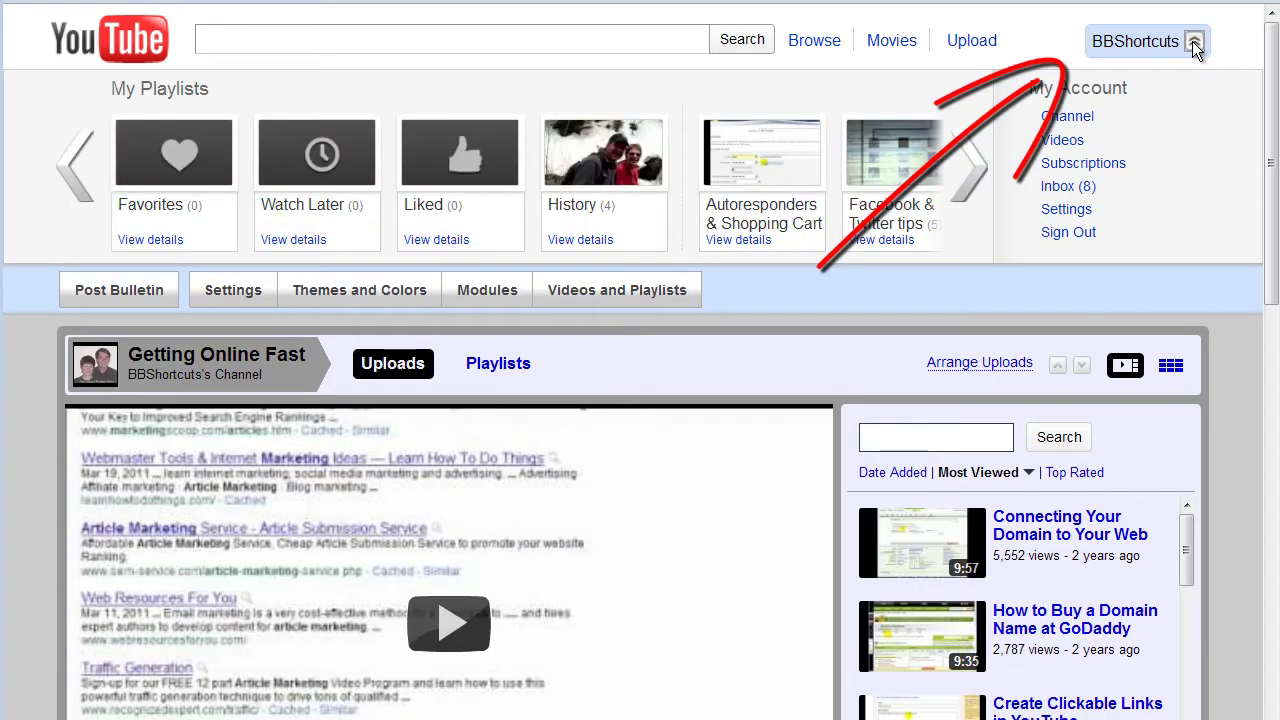
left_click(1062, 141)
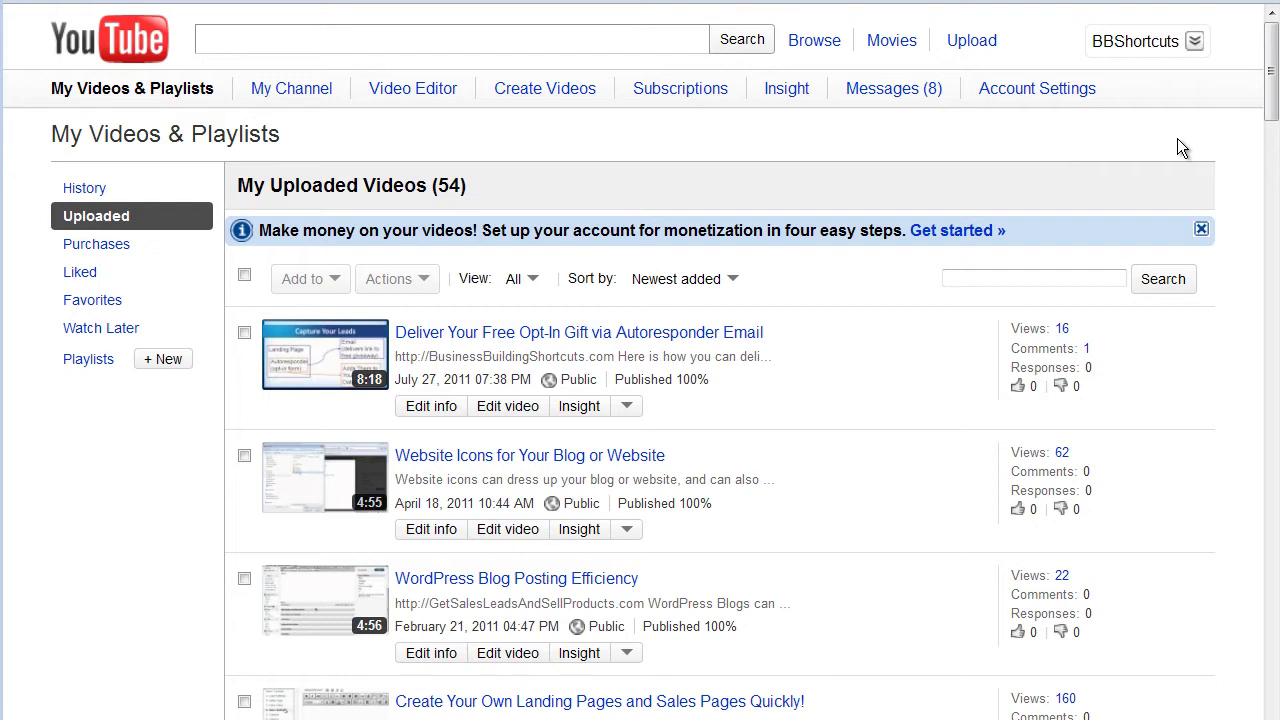
left_click_drag(1272, 114, 1272, 176)
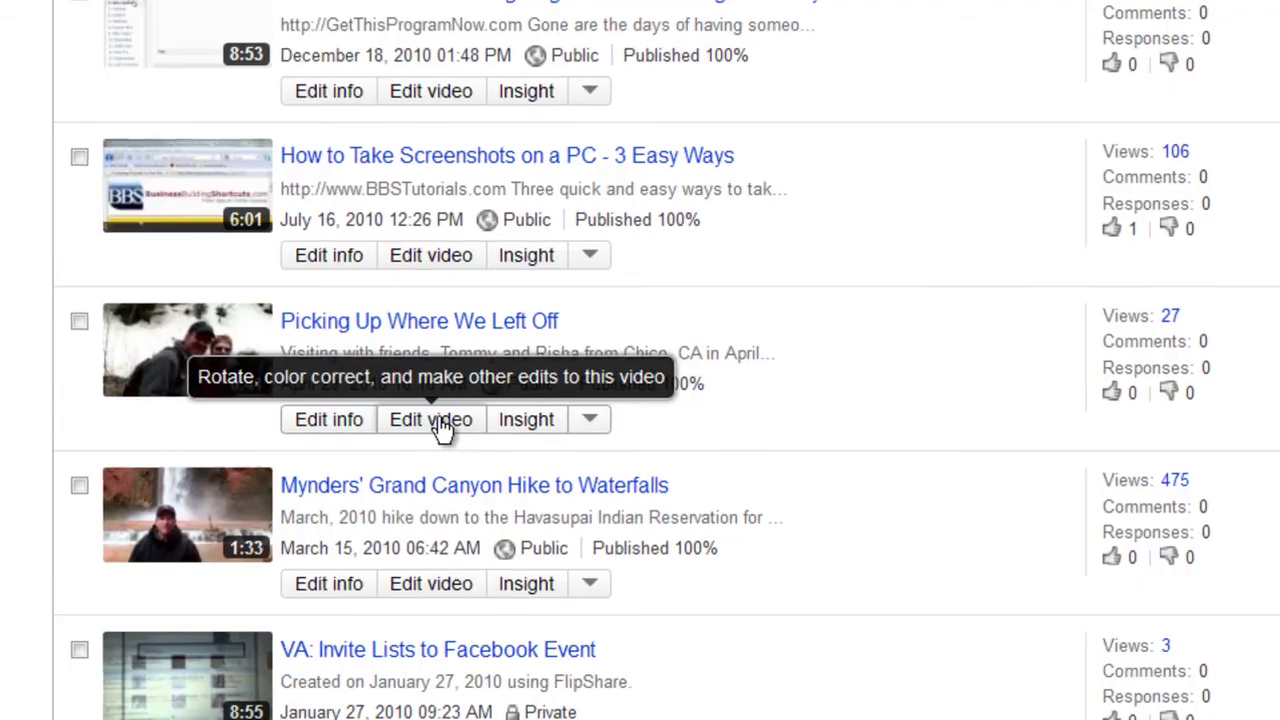
Open 'Picking Up Where We Left Off' in the enhancement editor and pause the Original preview.
left_click(500, 467)
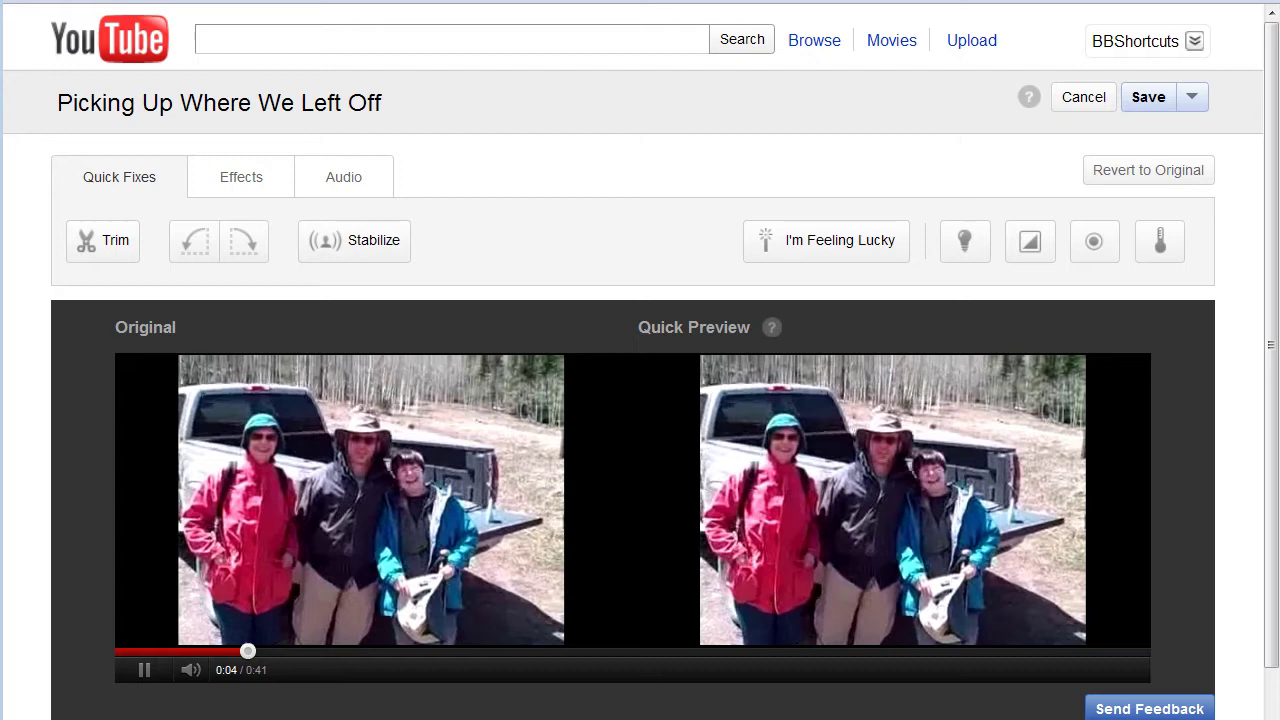
left_click(145, 672)
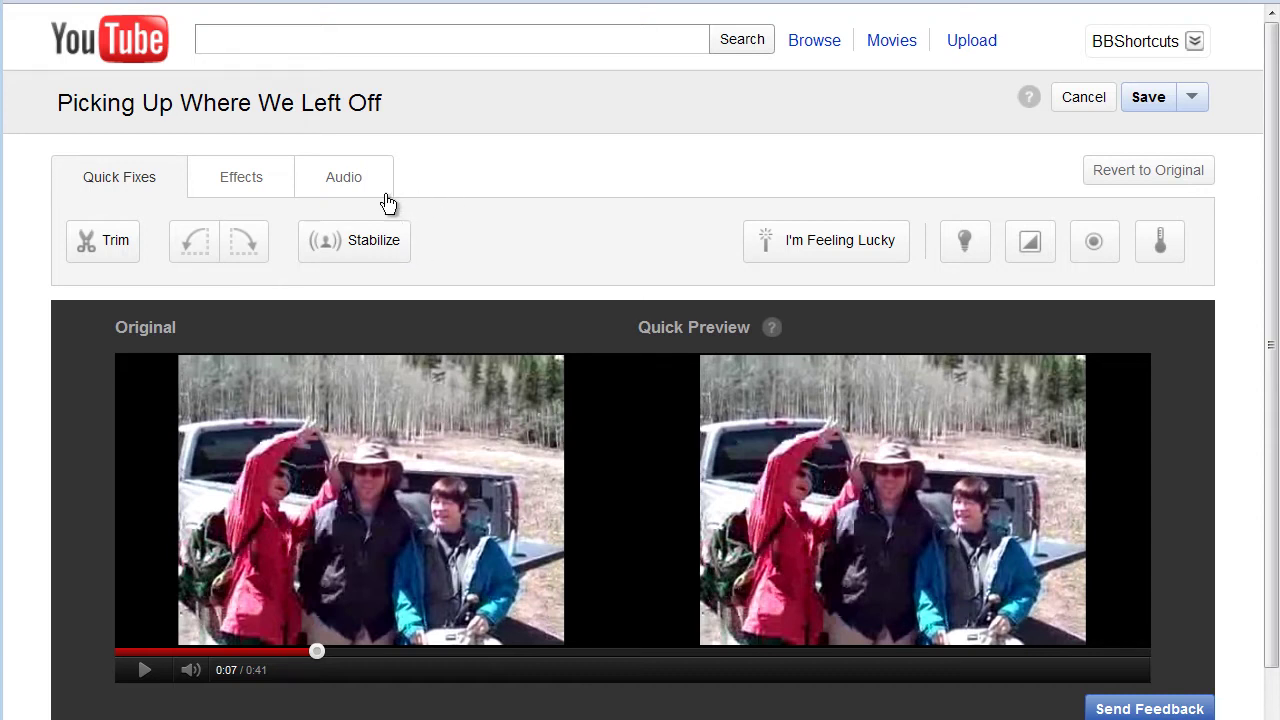
Trim the clip to run from 0:13.13 to 0:37.26, then revert to the original.
left_click(112, 256)
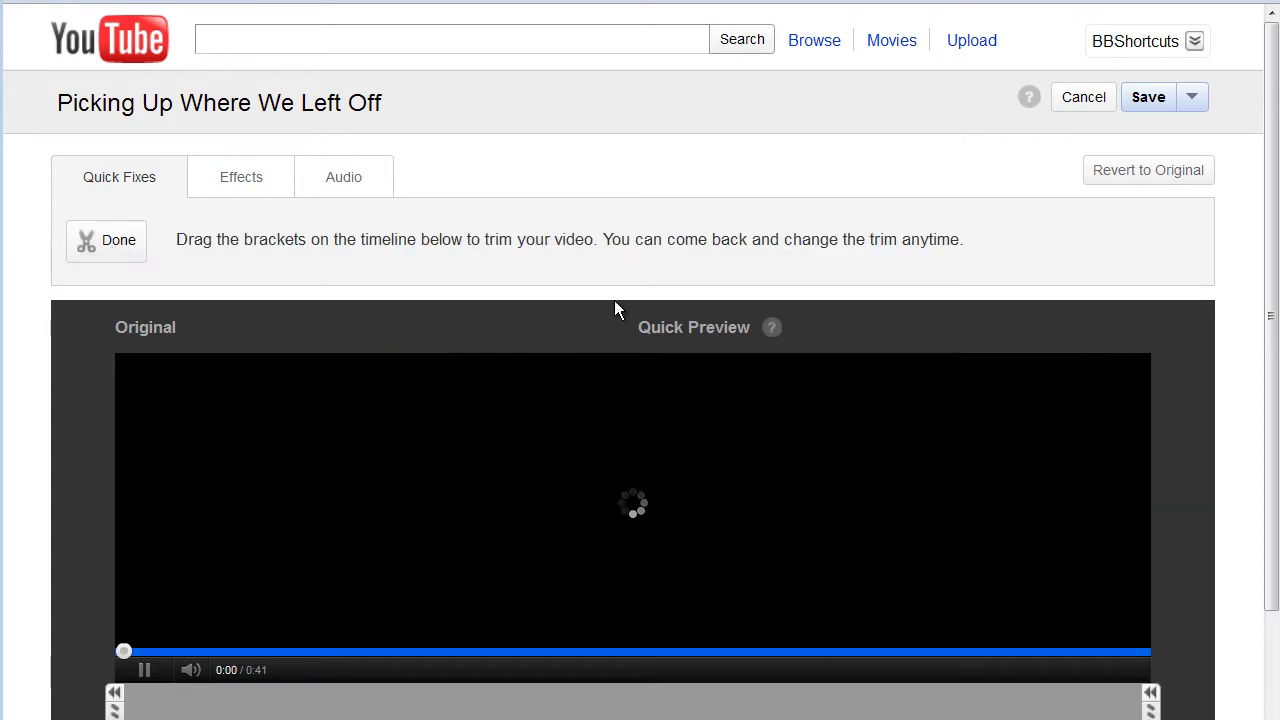
left_click_drag(1270, 274, 1274, 357)
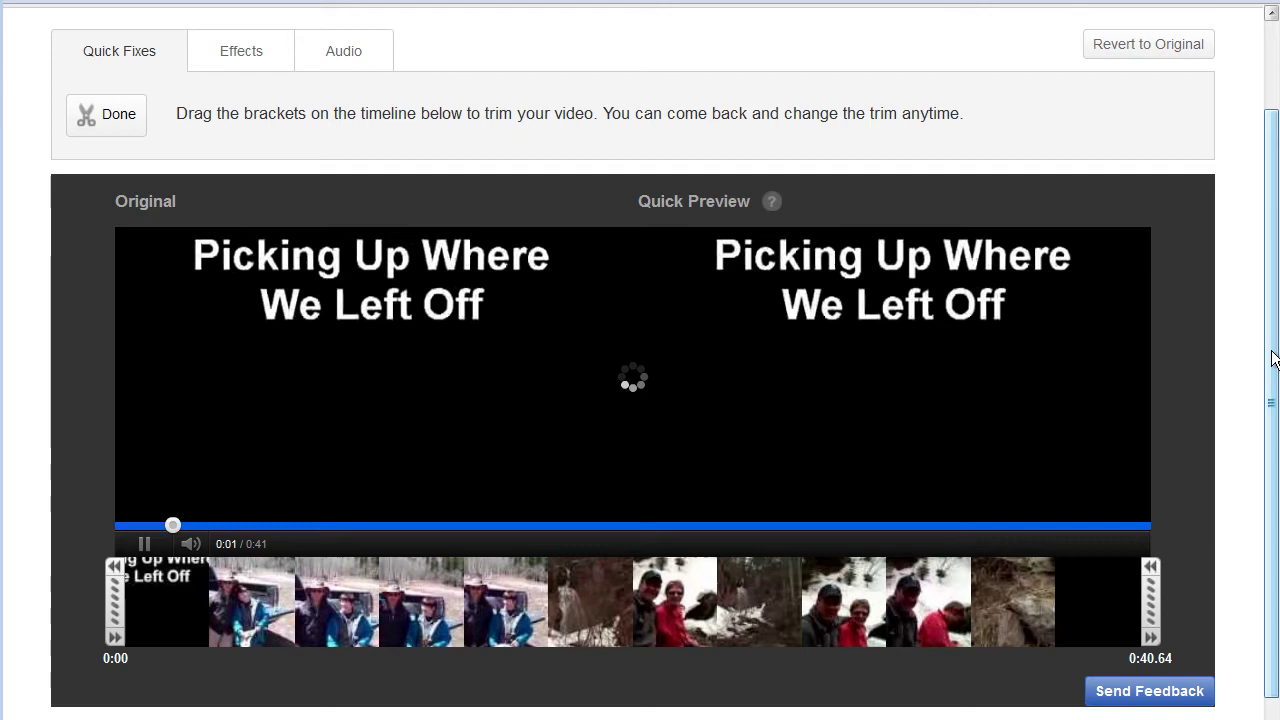
left_click(145, 544)
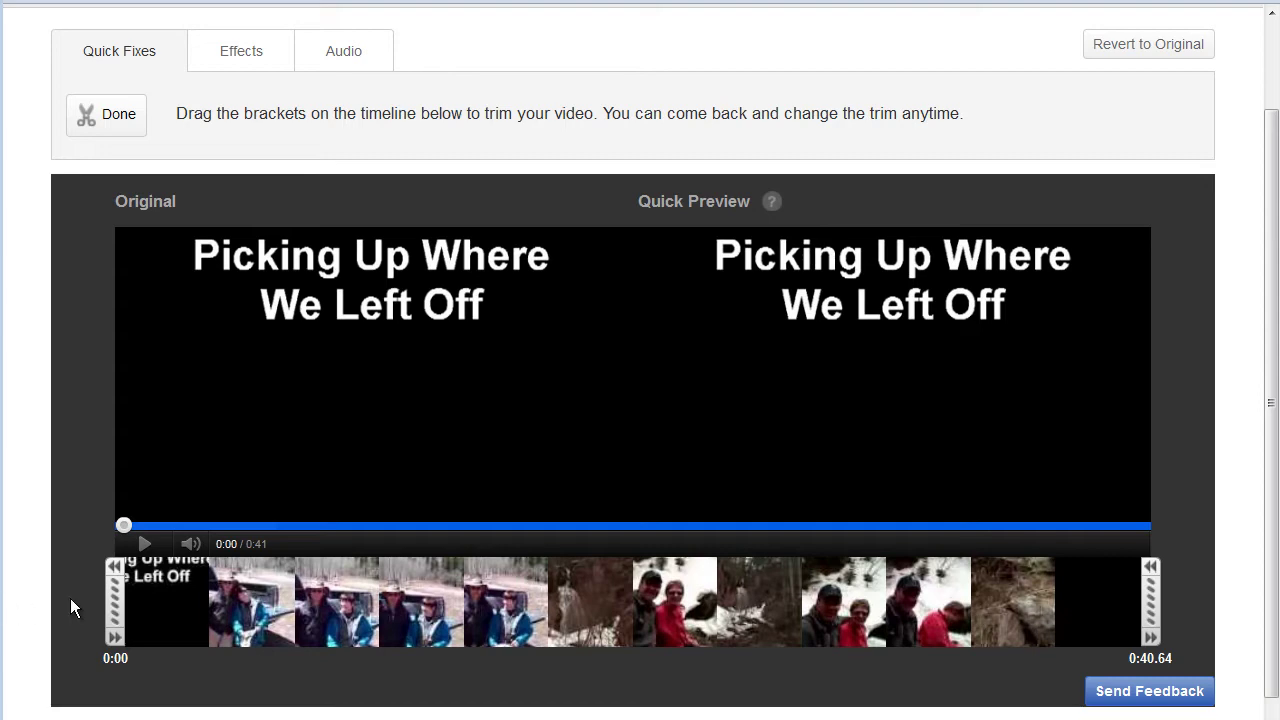
left_click_drag(116, 600, 445, 621)
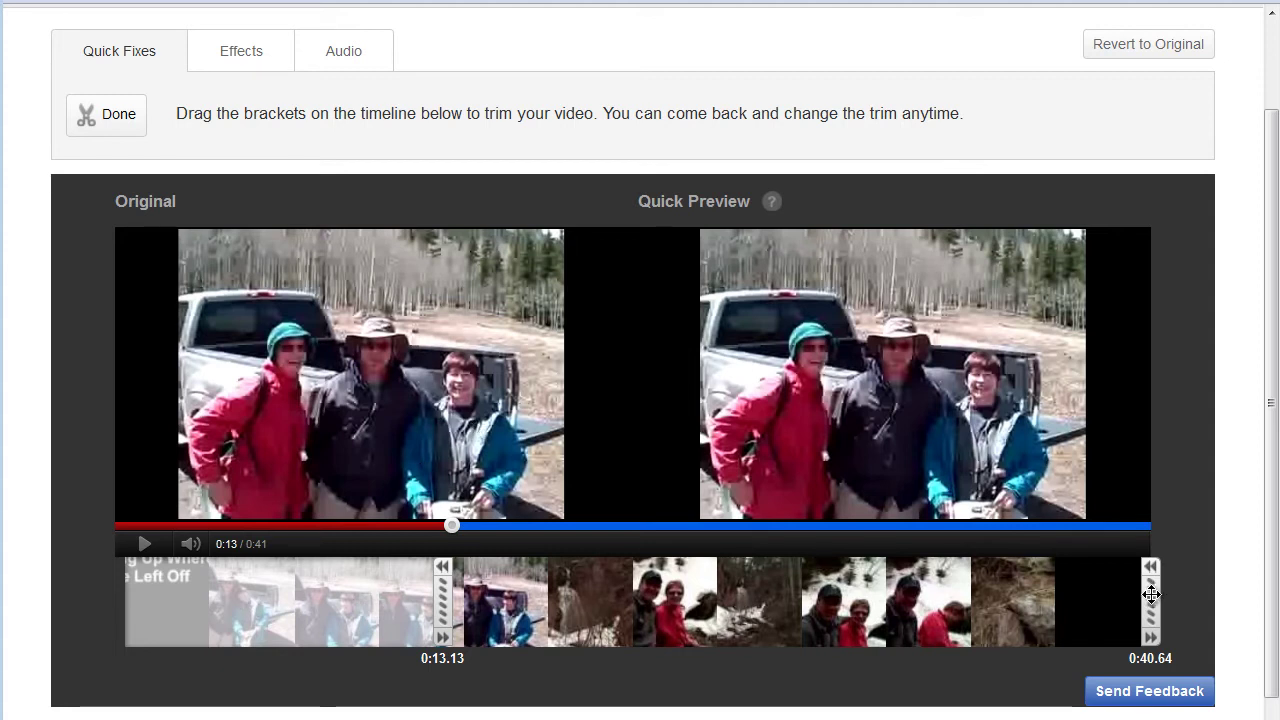
left_click_drag(1150, 600, 1067, 599)
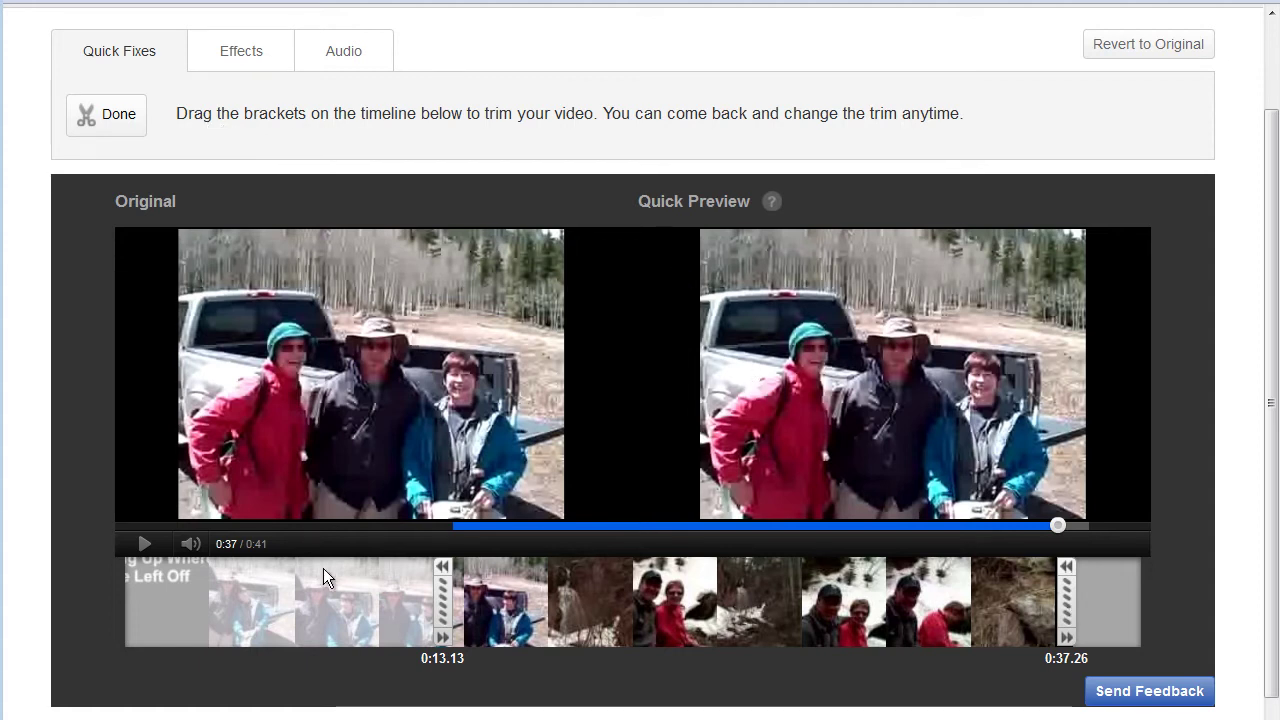
left_click(1147, 53)
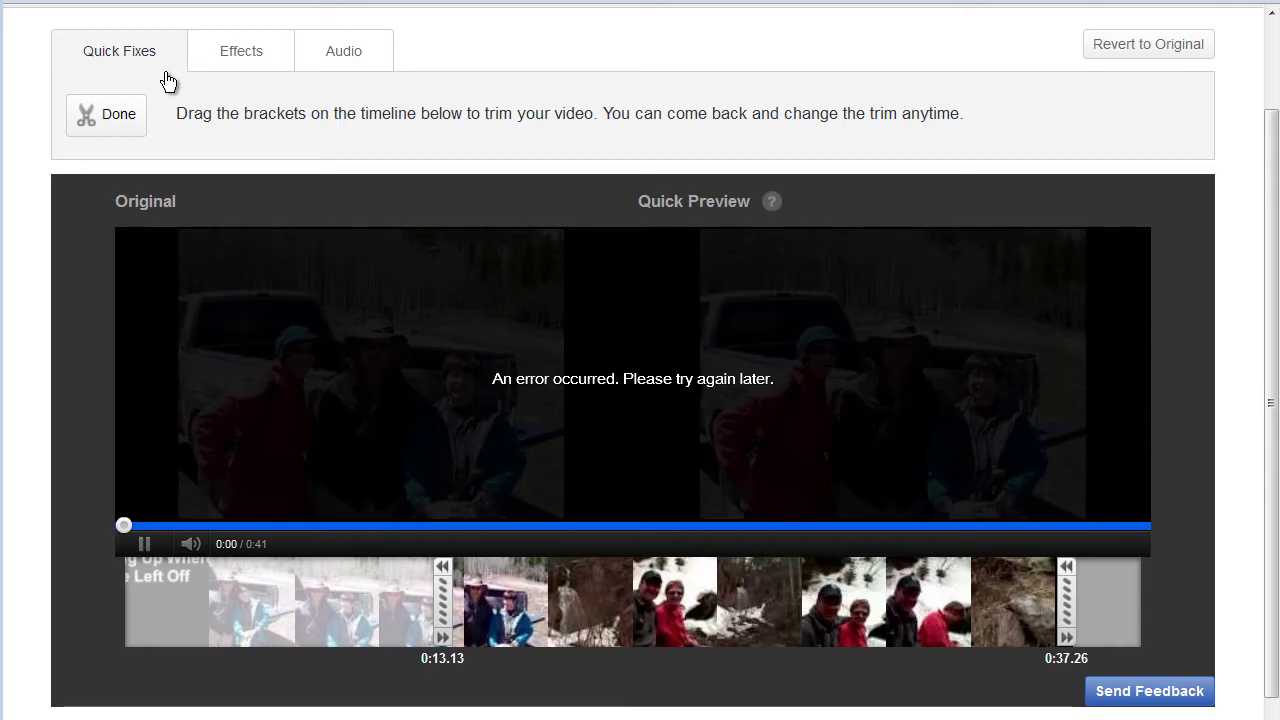
Browse through all sets of visual effects and return to the first set.
left_click(246, 60)
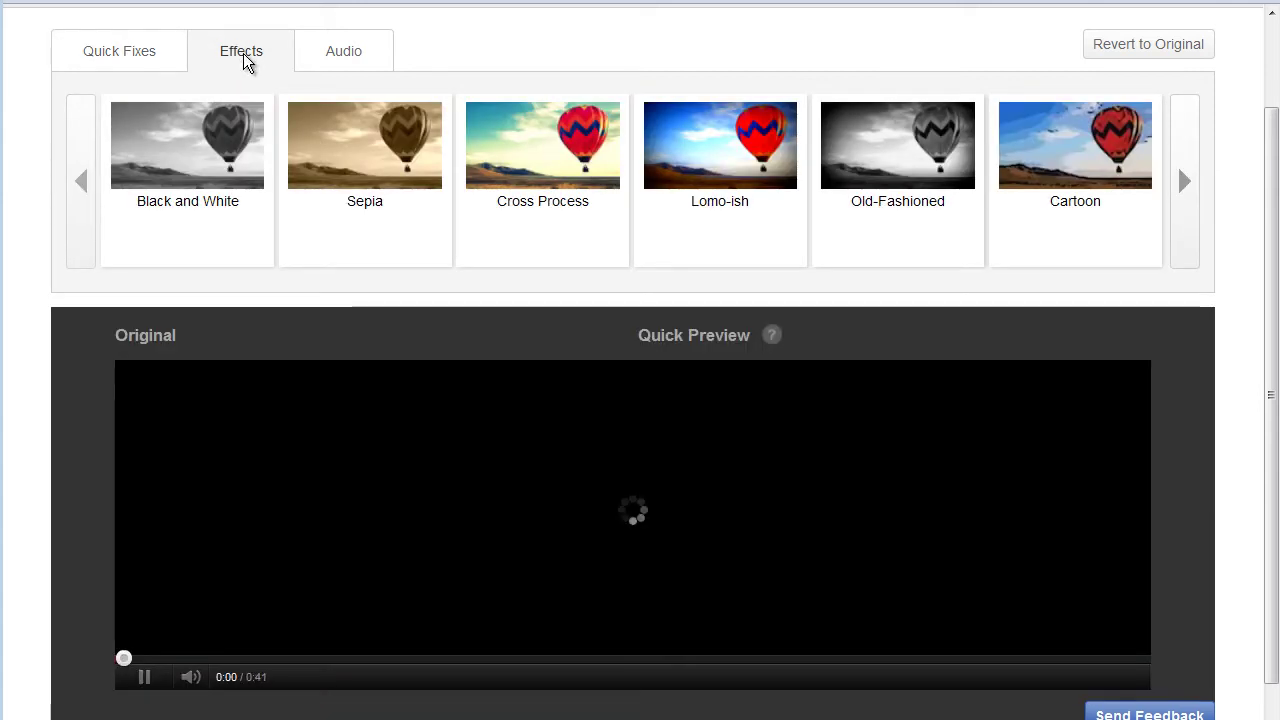
mouse_move(328, 207)
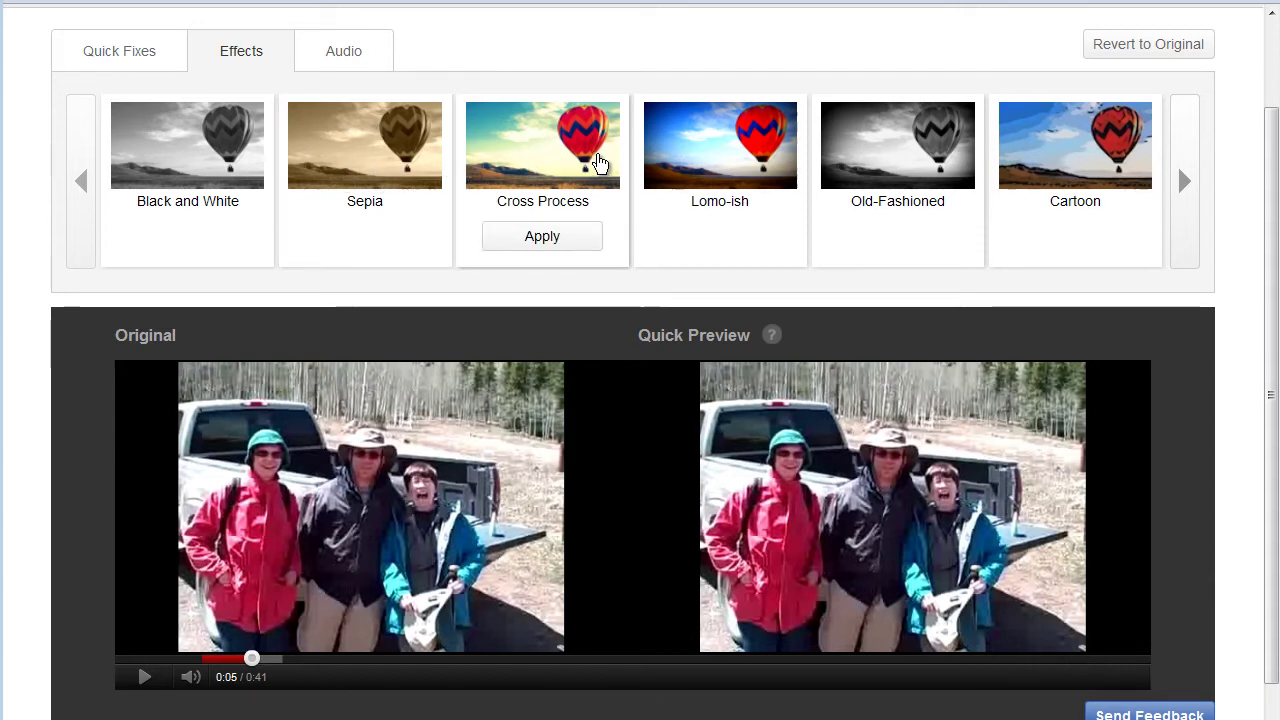
left_click(1181, 186)
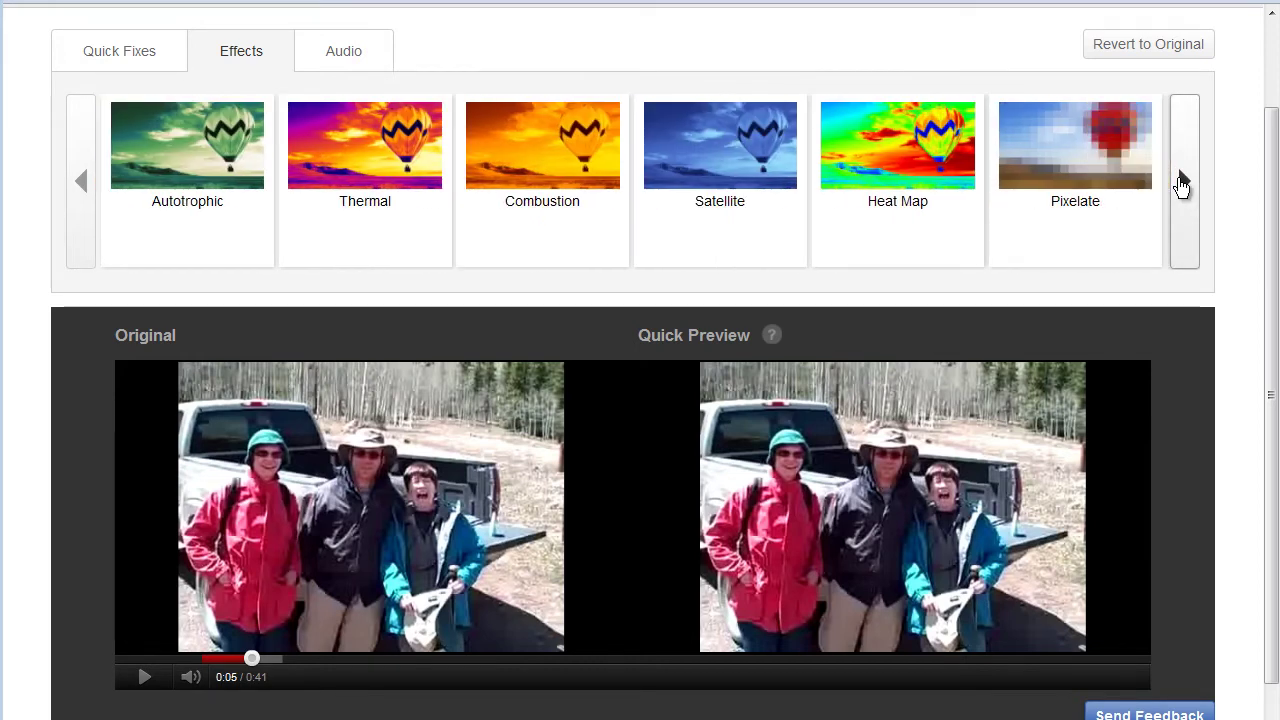
left_click(1181, 186)
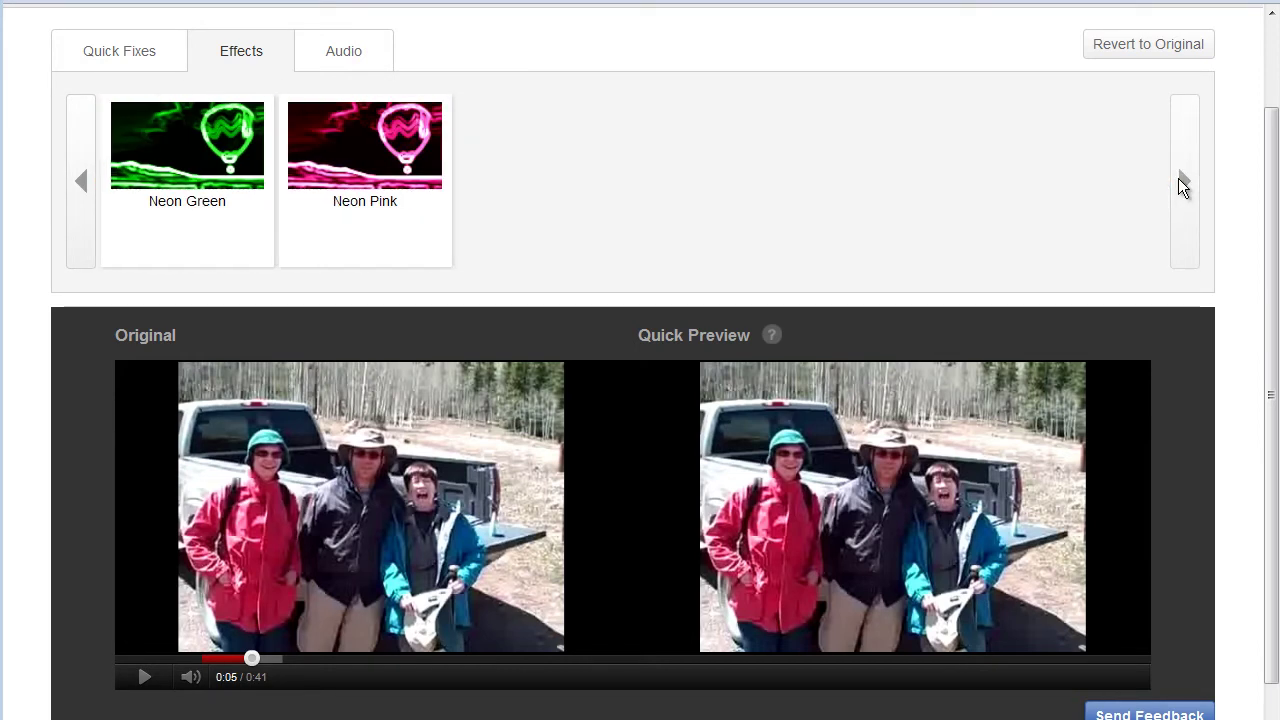
left_click(81, 190)
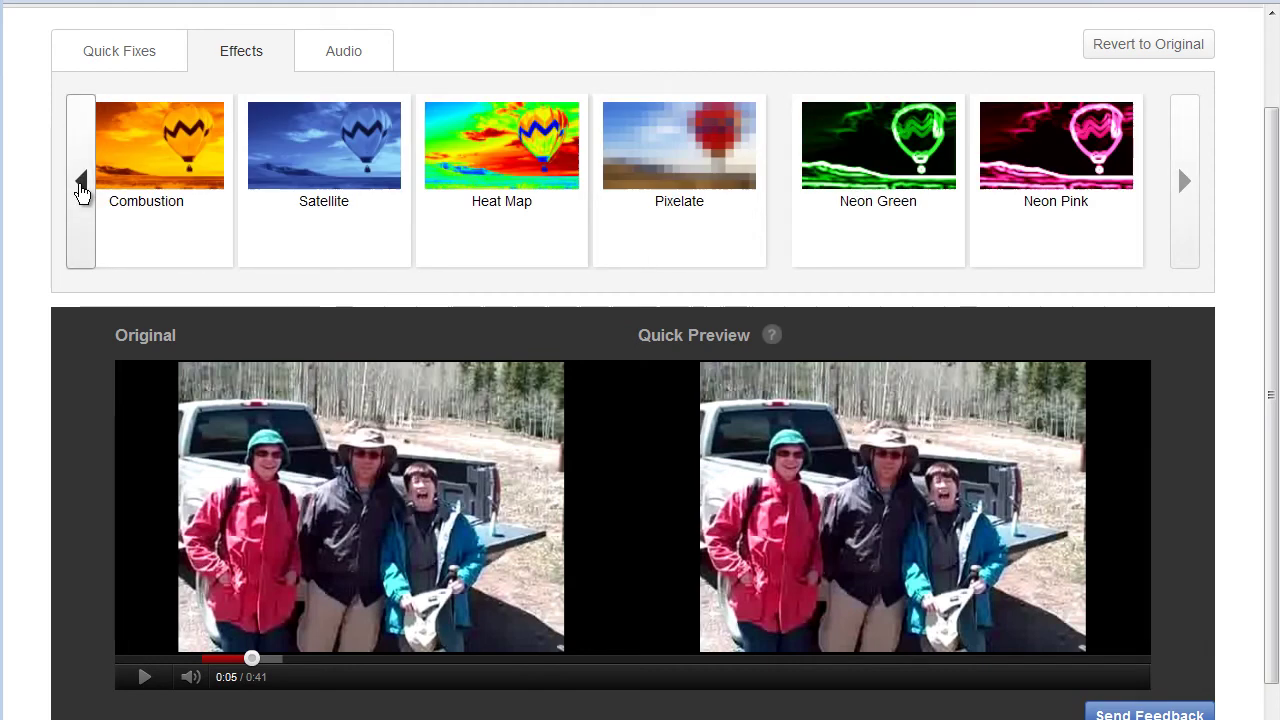
left_click(81, 190)
Apply Sepia, preview it around 0:05, then revert to the original video.
mouse_move(370, 158)
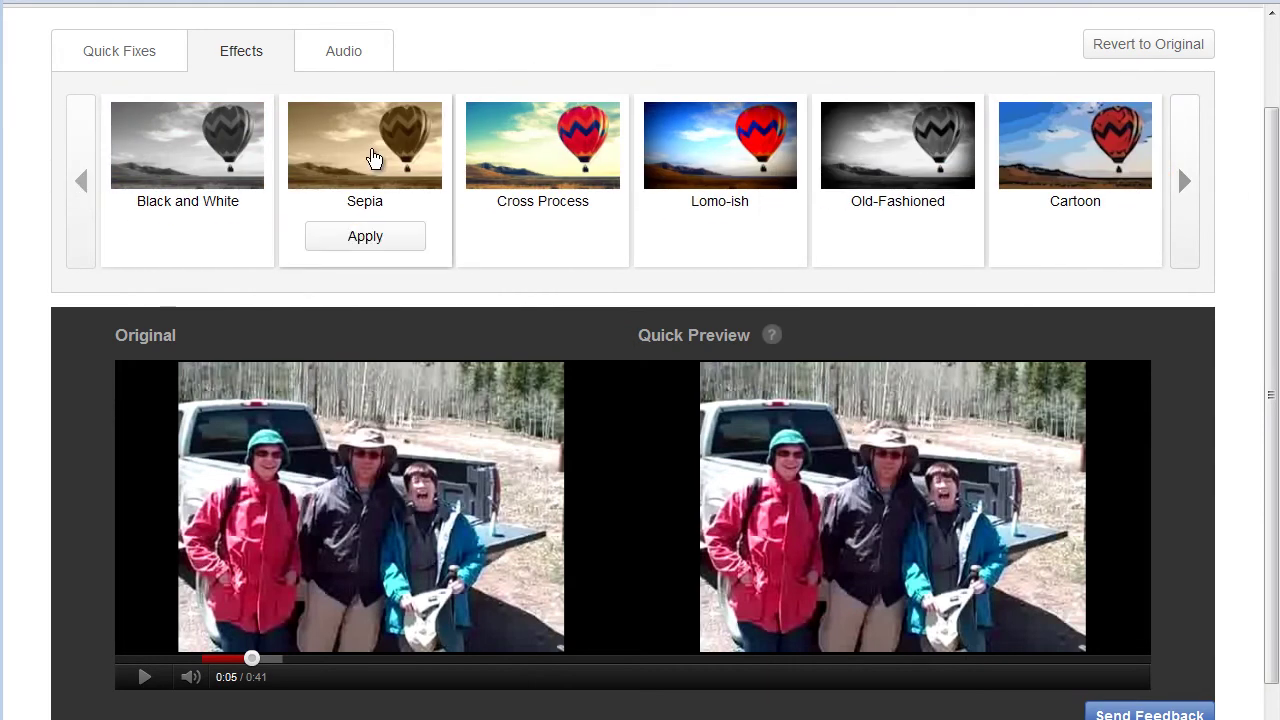
left_click(366, 240)
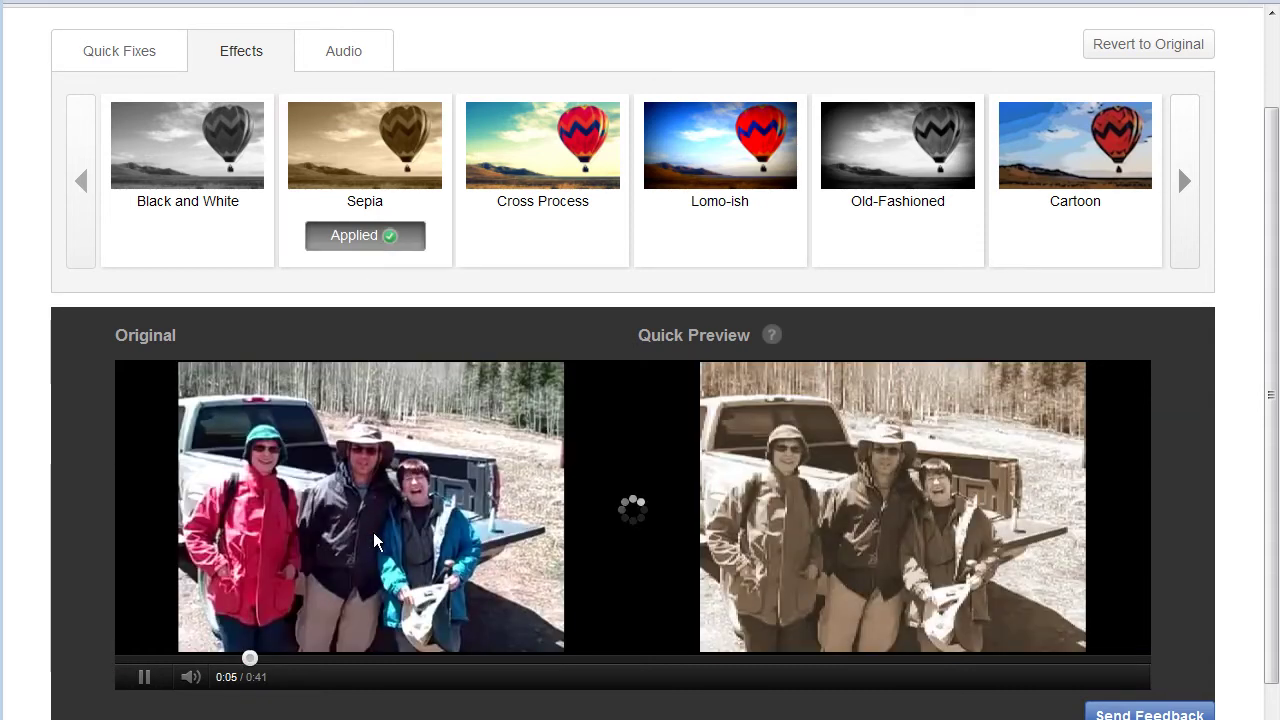
left_click(259, 661)
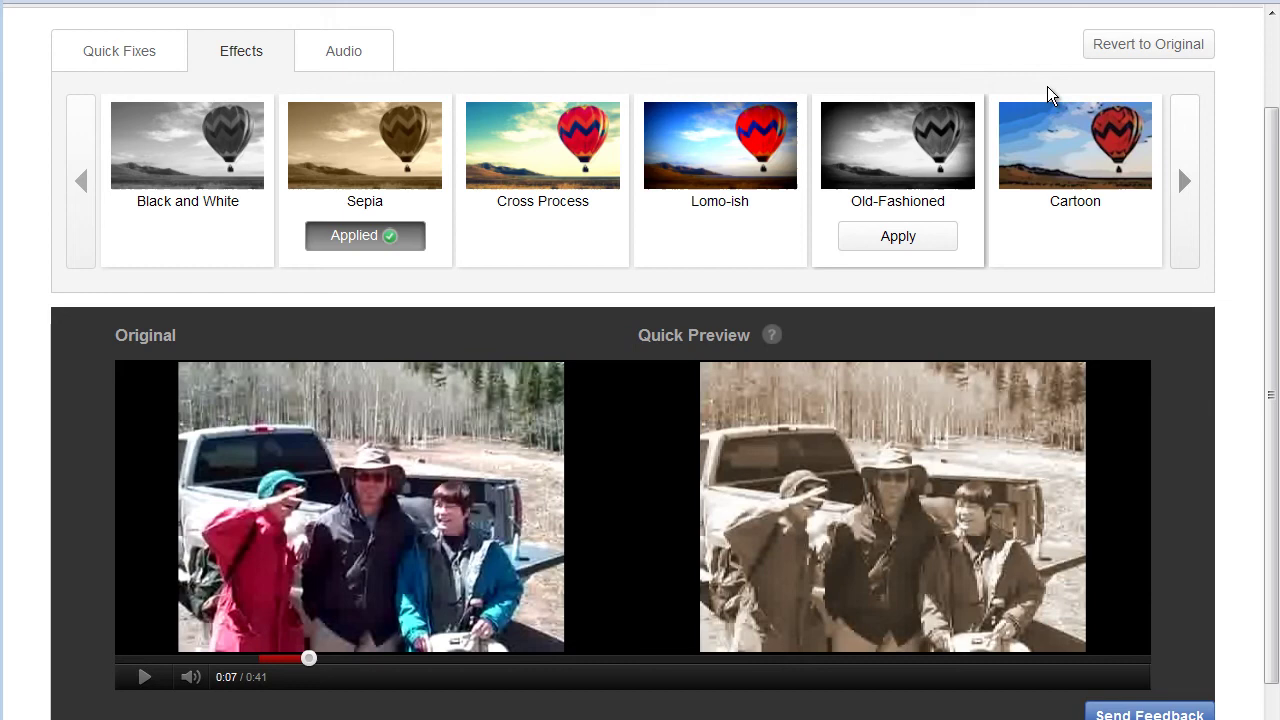
left_click(1125, 57)
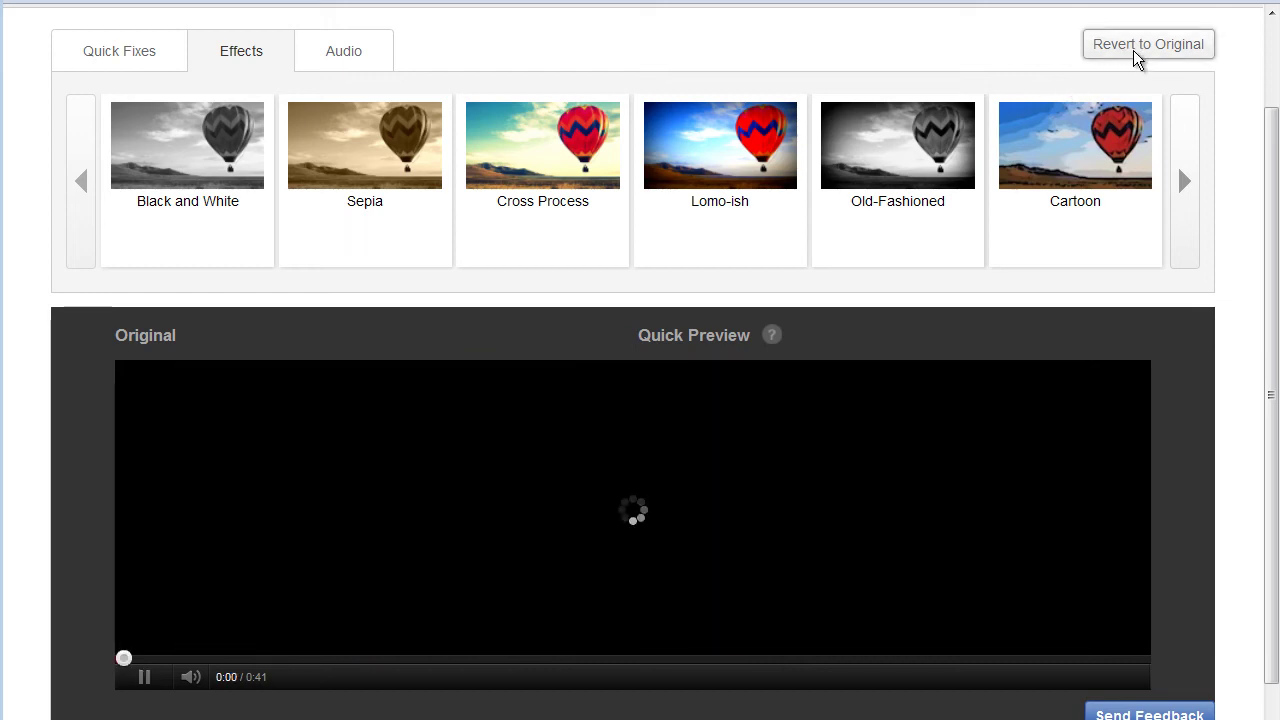
Show the Audio tab's library of recommended free soundtracks.
left_click(364, 49)
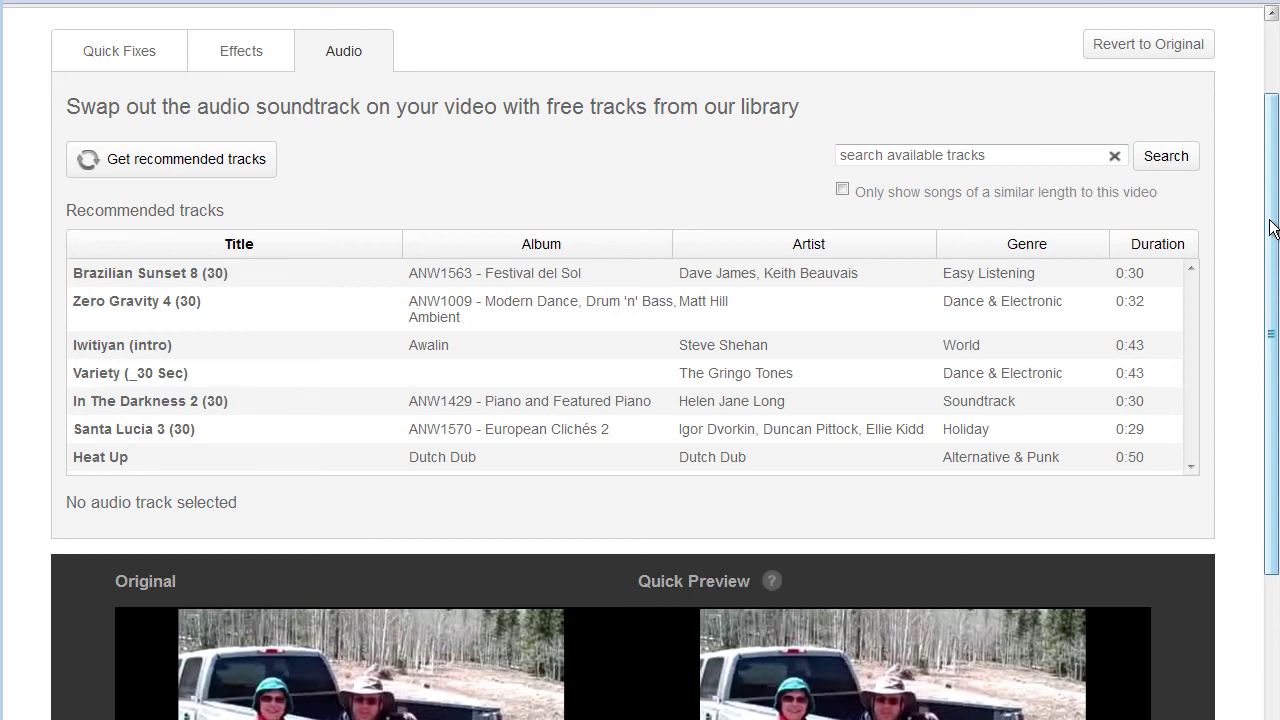
Rotate the video 90 degrees left, preview it around 0:06-0:08, then rotate it back upright.
left_click(165, 63)
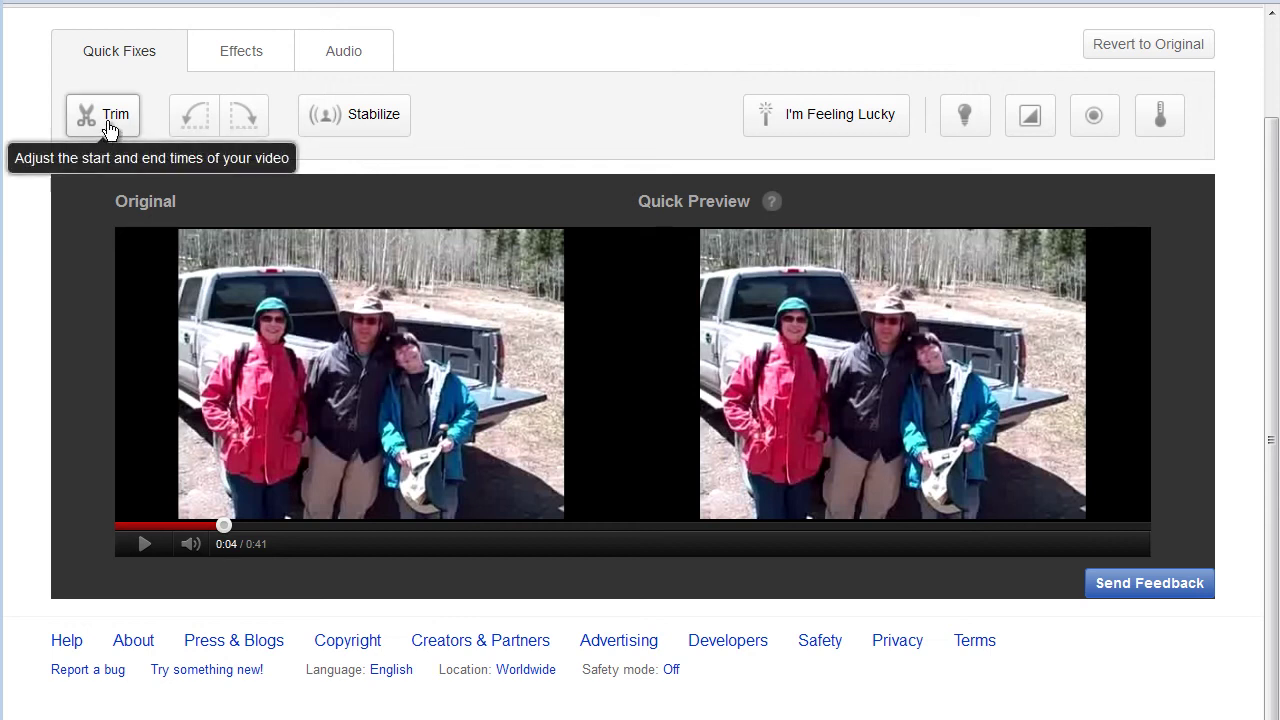
left_click(197, 127)
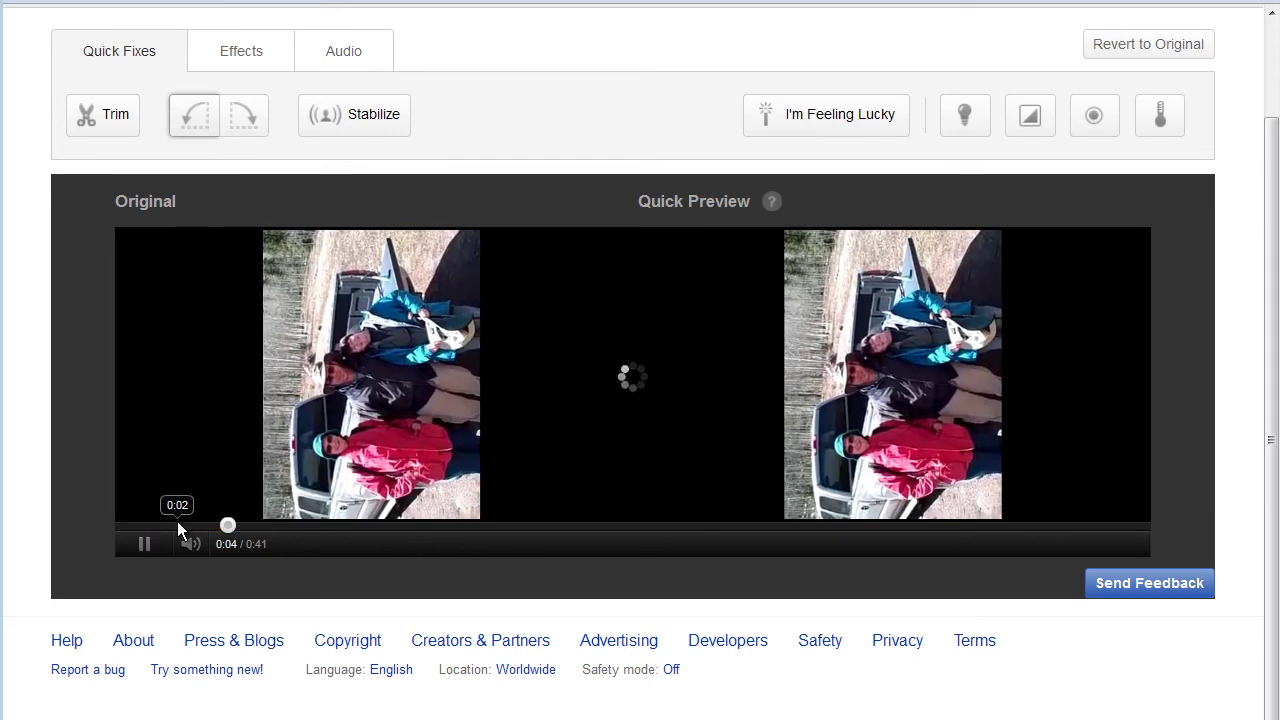
left_click(150, 550)
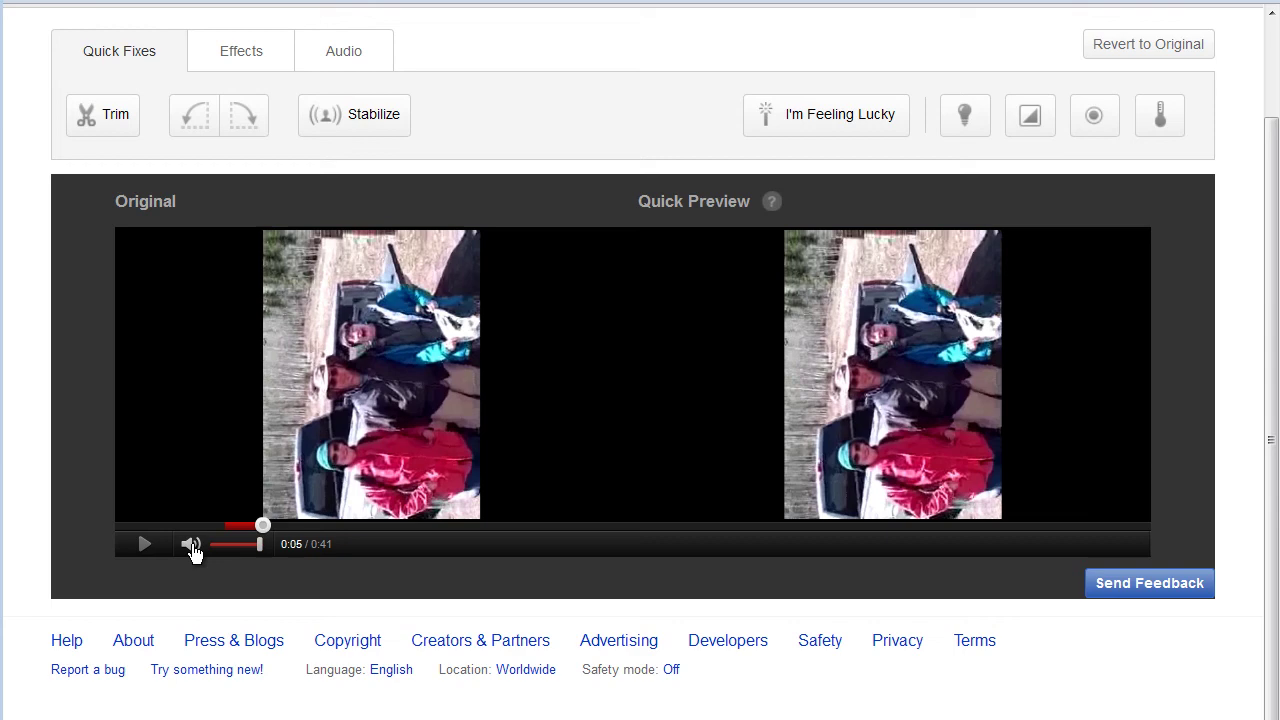
left_click(266, 526)
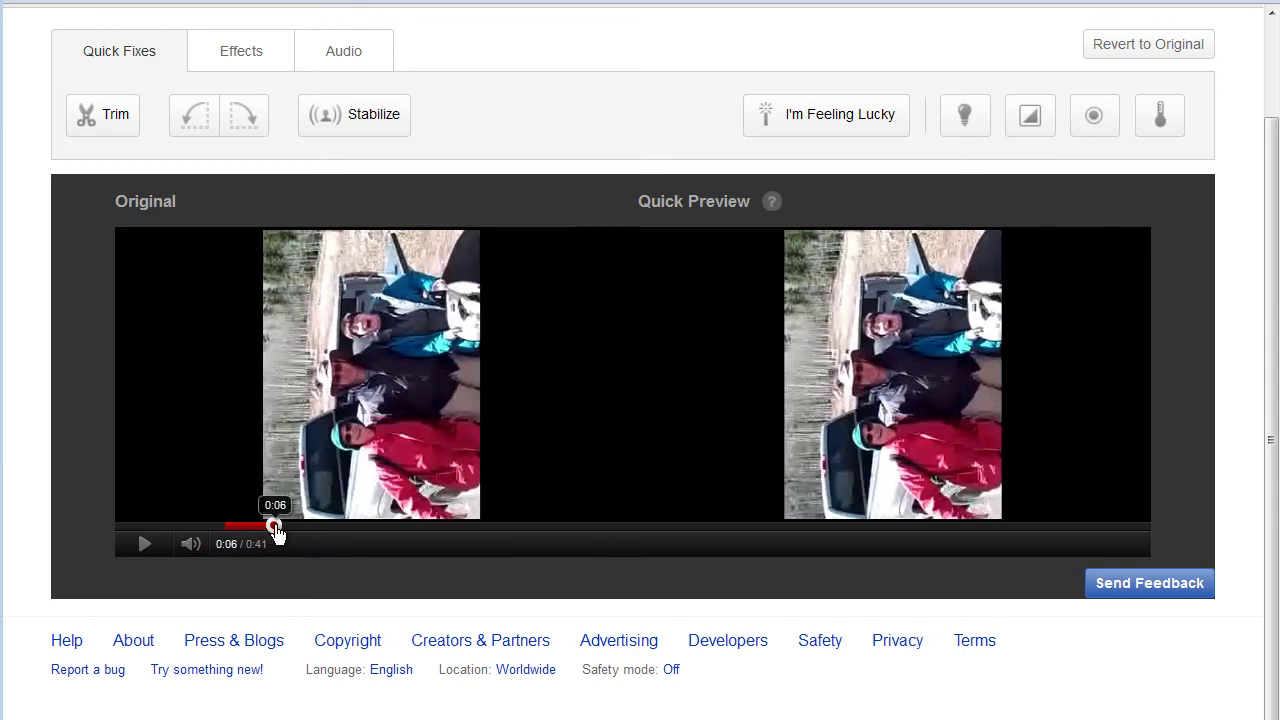
left_click(275, 527)
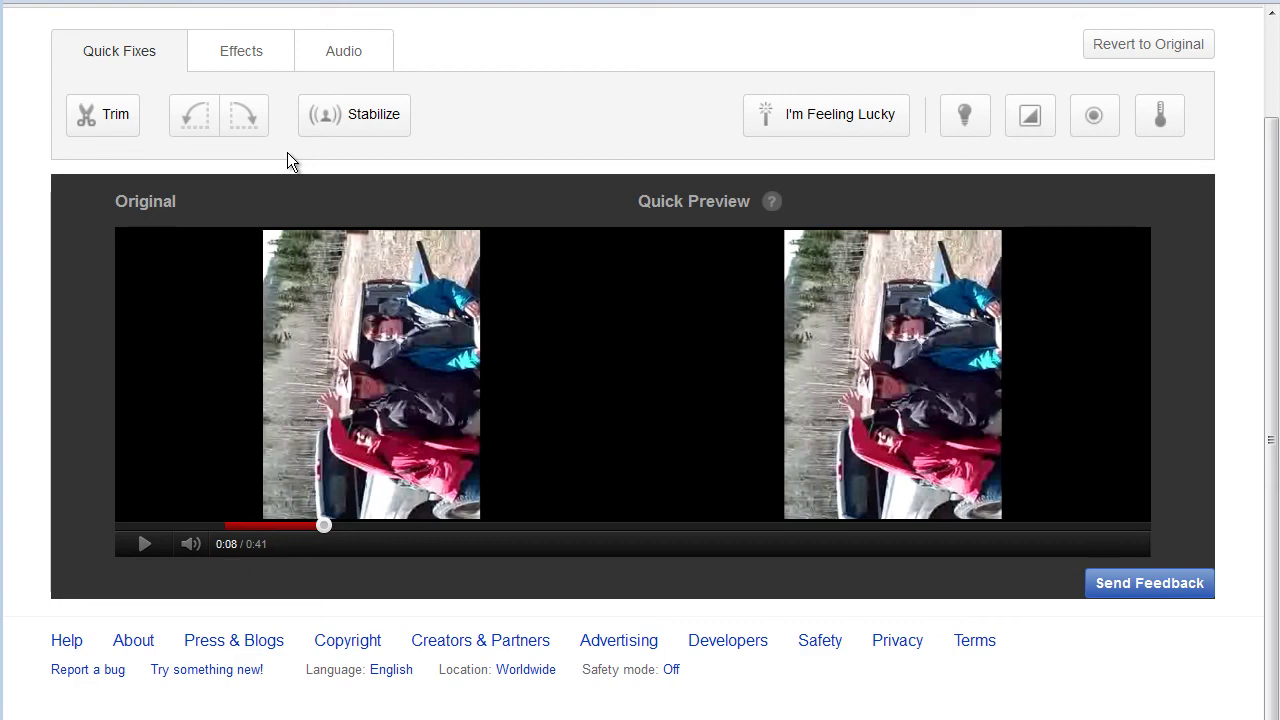
left_click(248, 124)
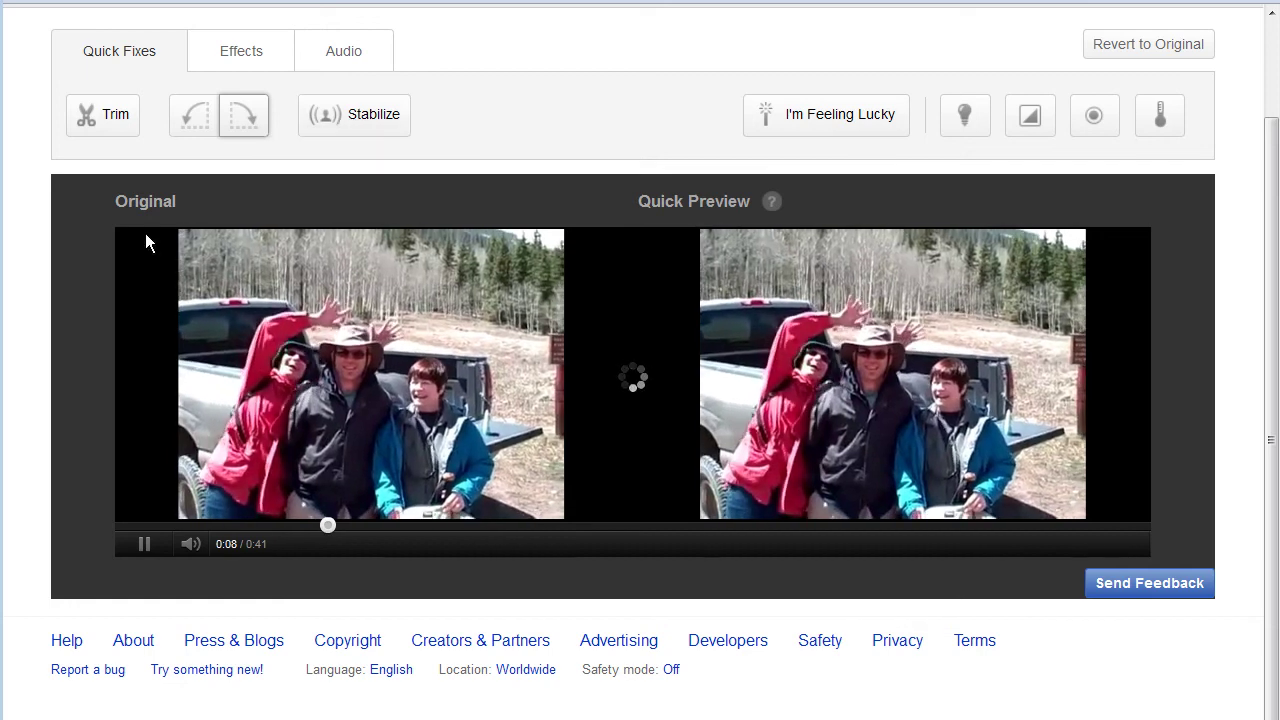
left_click(147, 546)
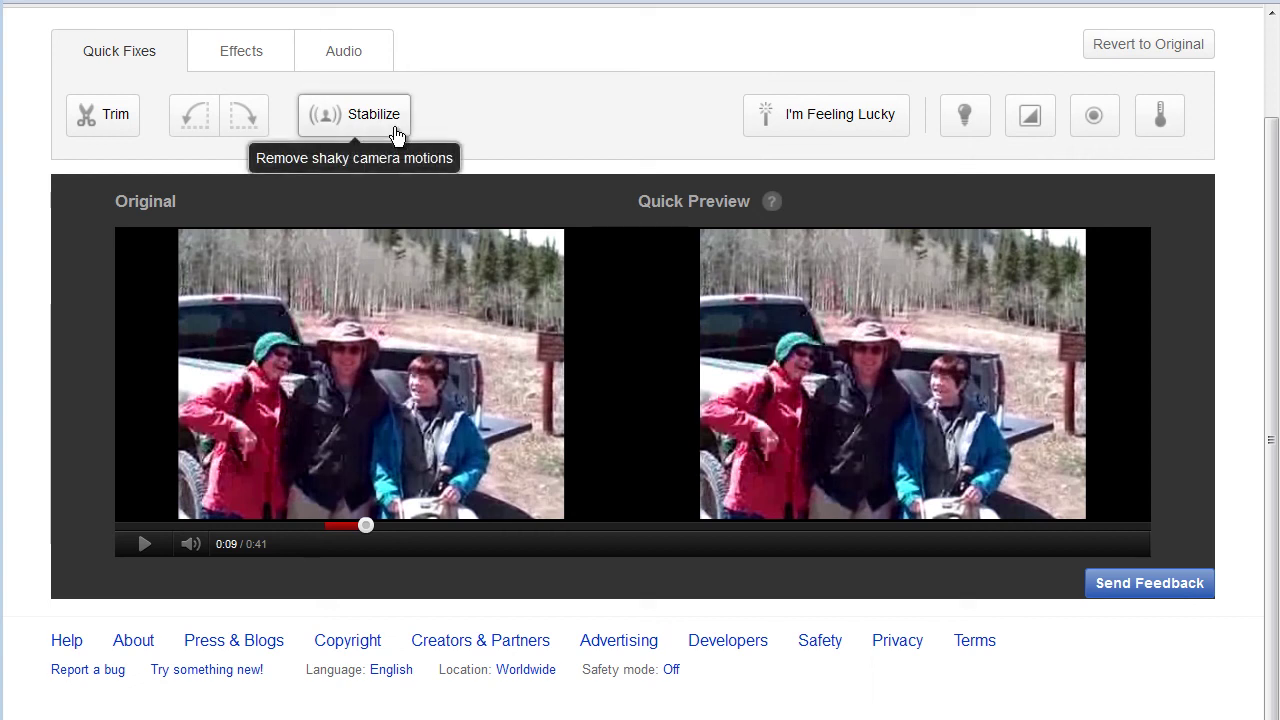
Bring up the Fill Light, Contrast, Saturation and Color Temperature adjustments, leaving each at 0.
left_click(966, 116)
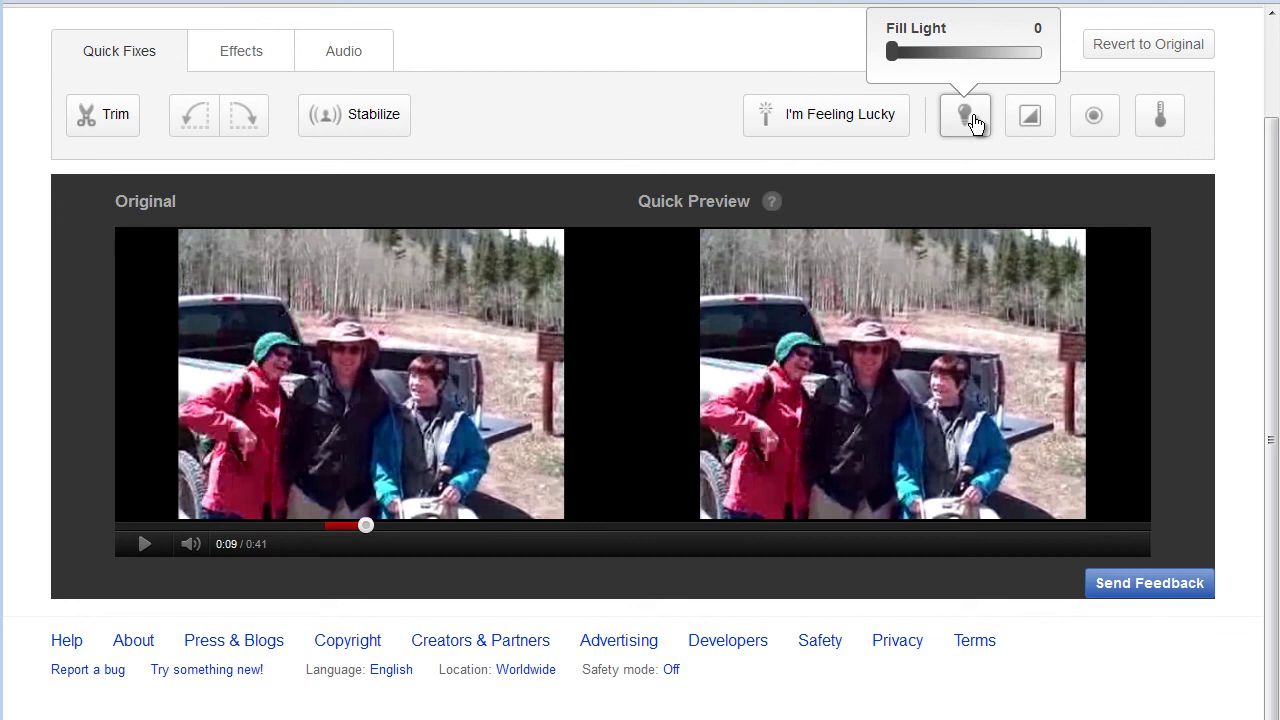
left_click(1028, 120)
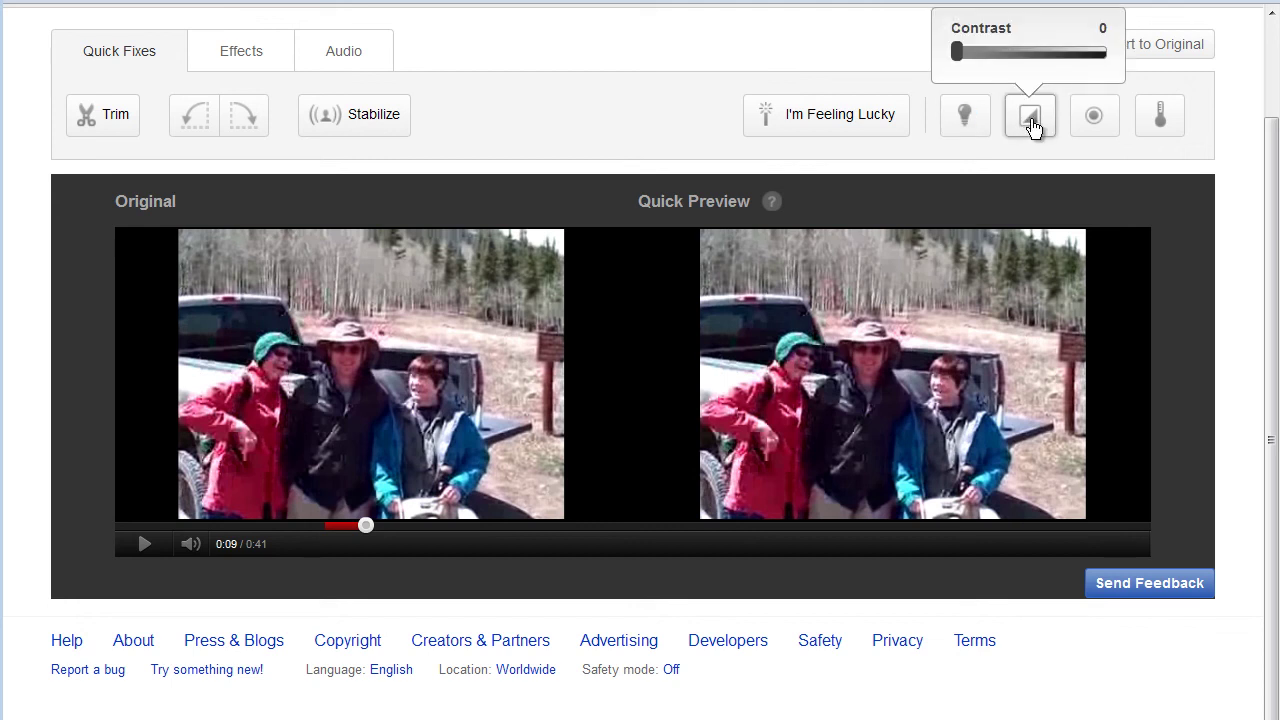
left_click(1095, 120)
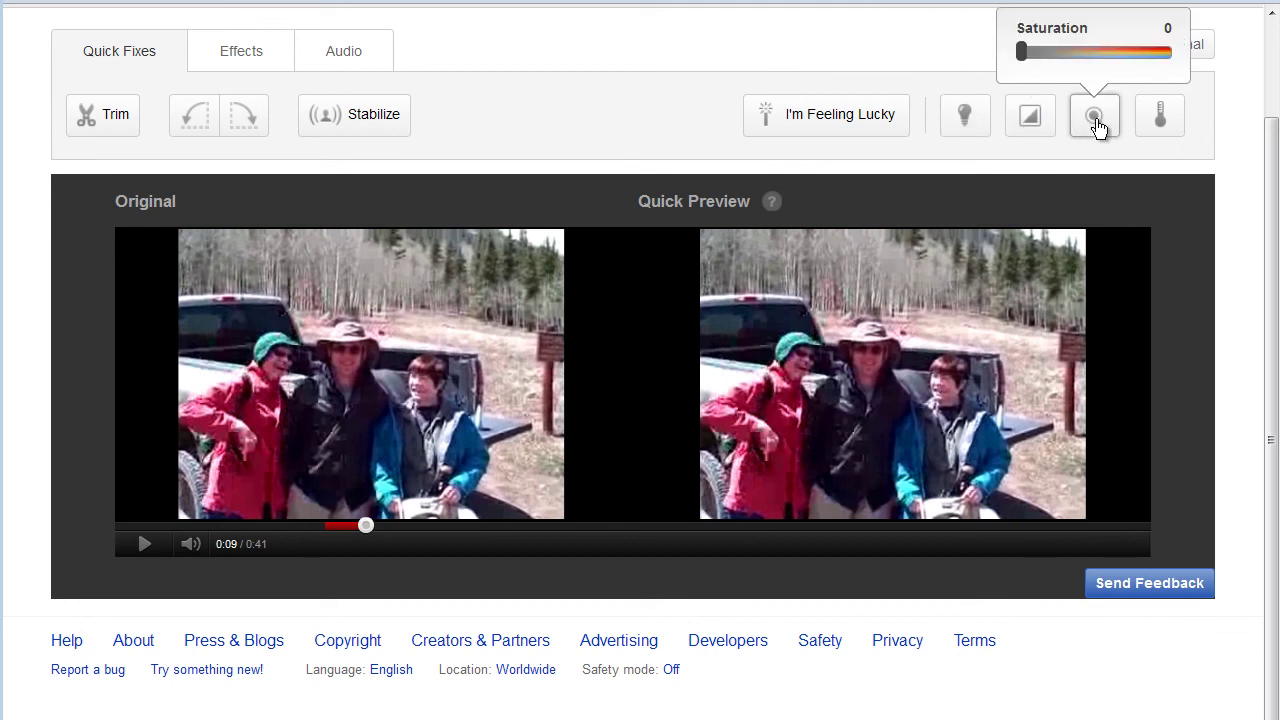
left_click(1162, 132)
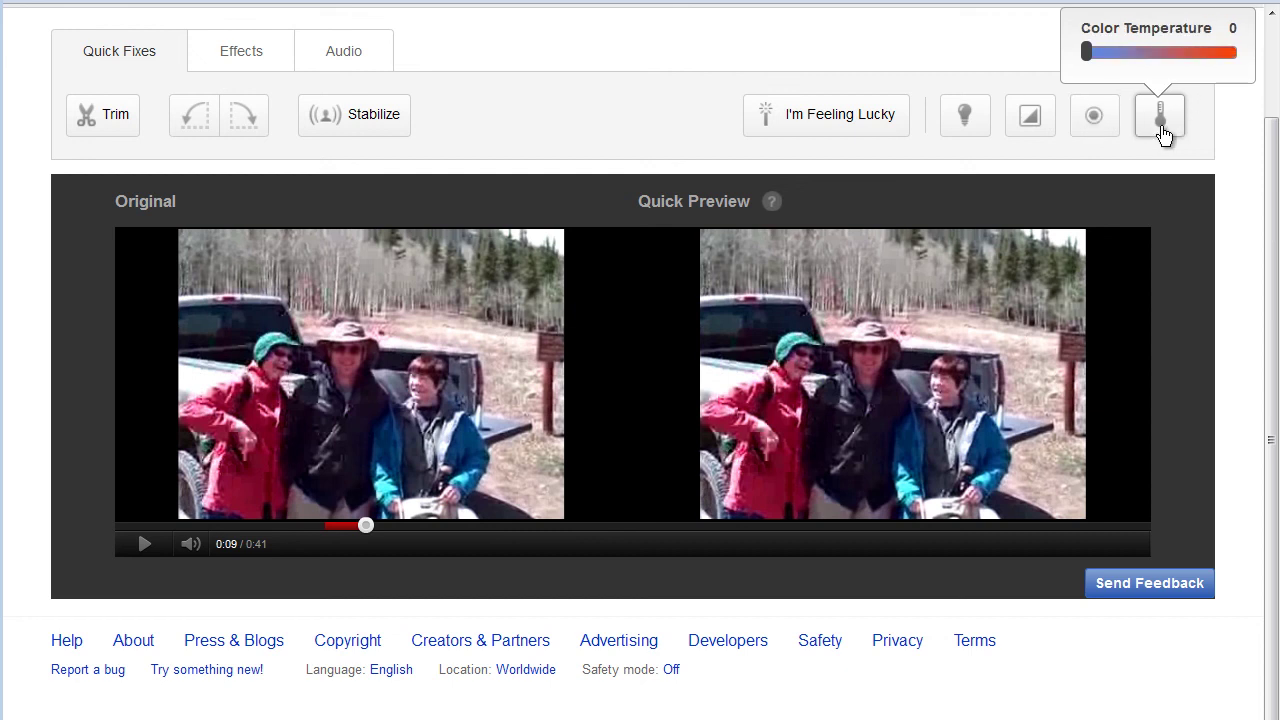